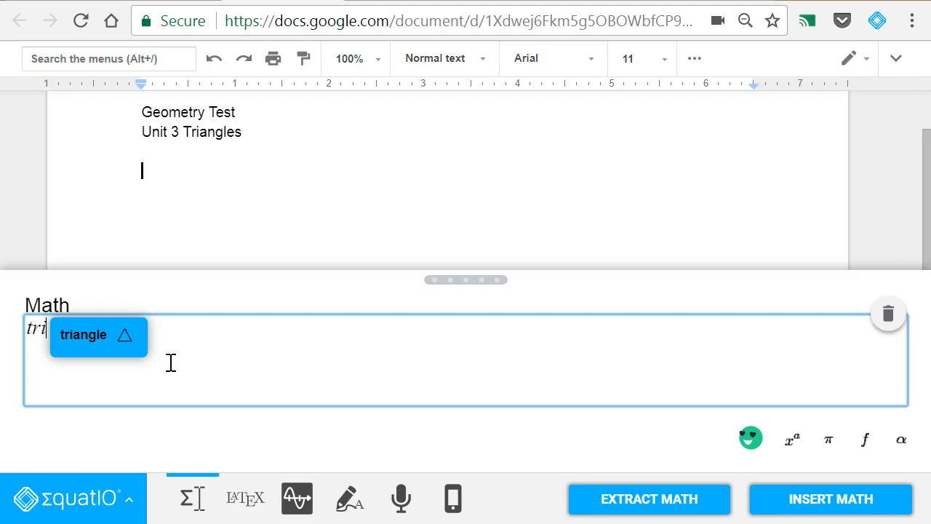
# - Write the congruence statement △abc ≅ △def in the equation editor and insert it into the document
pyautogui.press('Return')
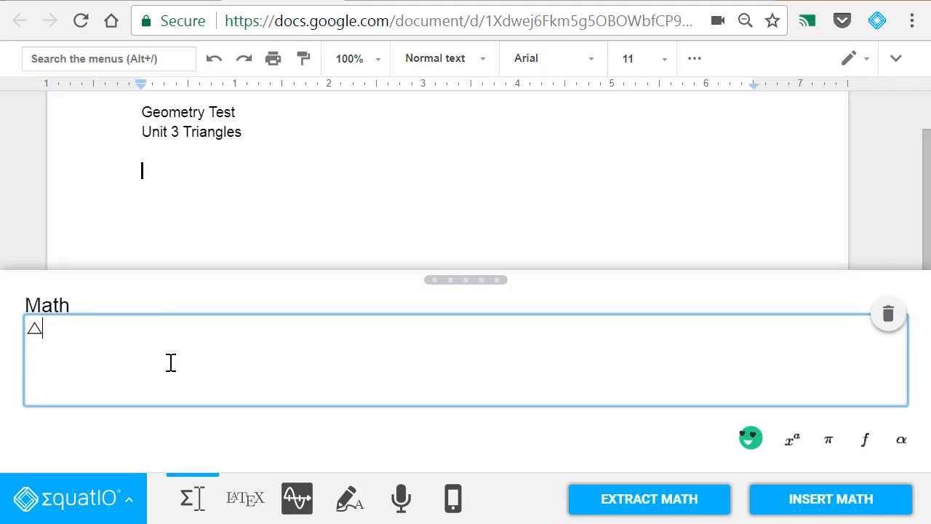
pyautogui.write('abc con')
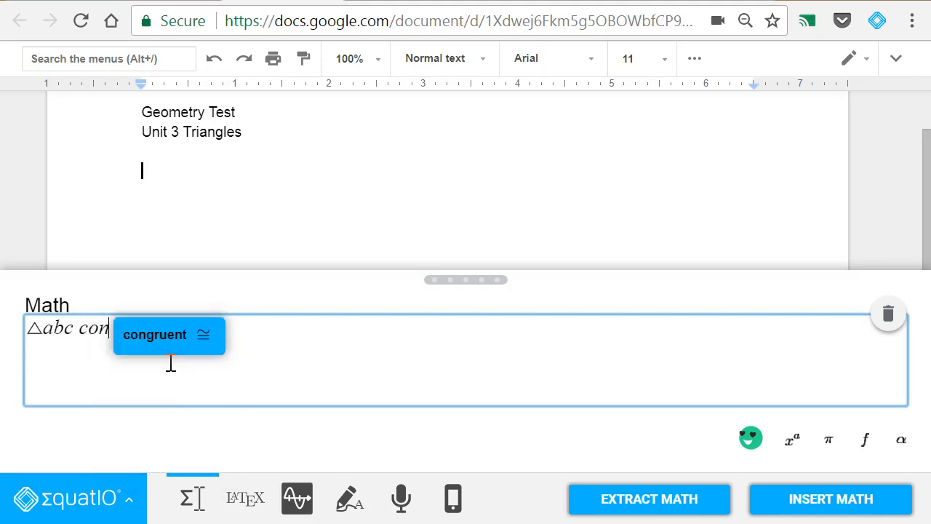
pyautogui.press('Return')
pyautogui.write('tri')
pyautogui.press('Return')
pyautogui.write('def')
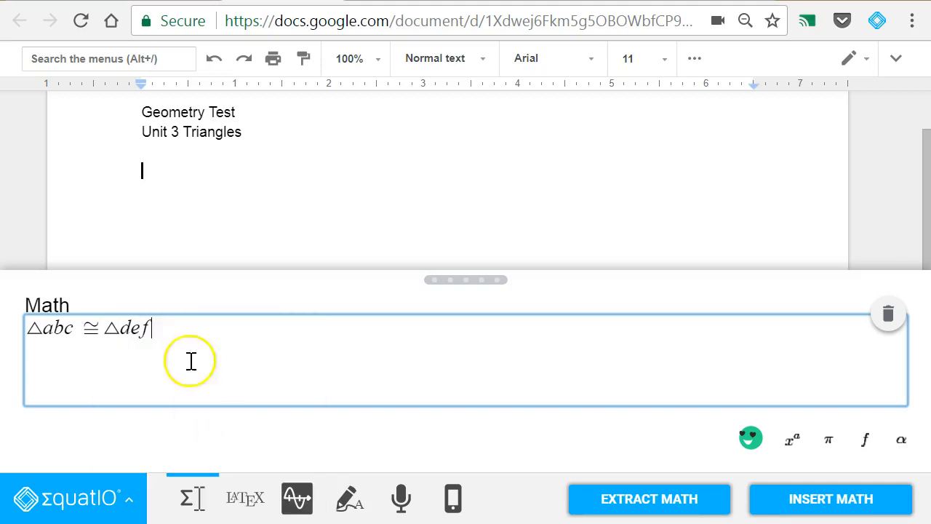
pyautogui.click(807, 499)
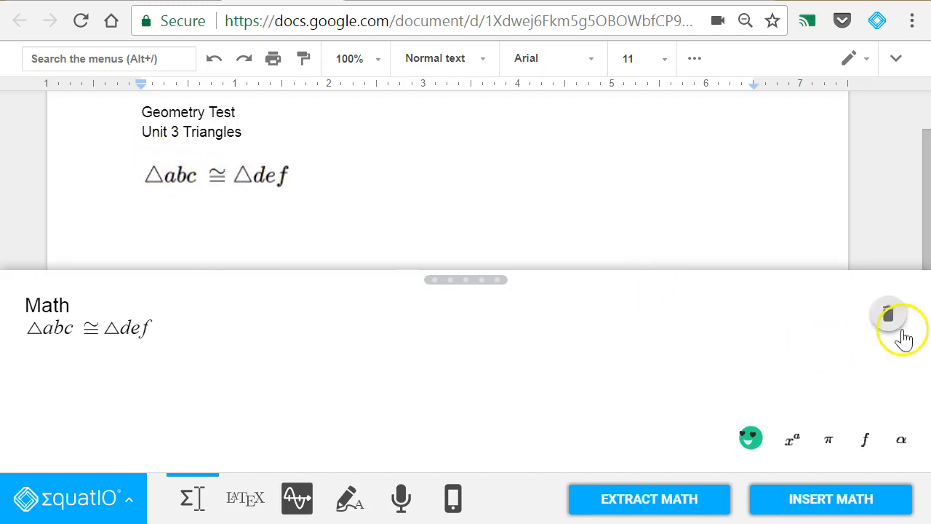
# - Clear the previous equation from the editor and enter the expression x²y³z⁵
pyautogui.click(890, 316)
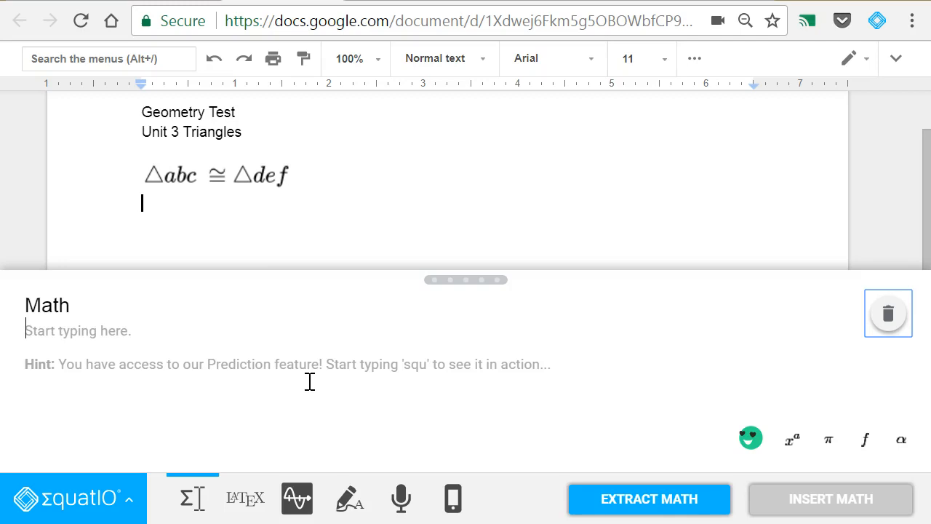
pyautogui.click(338, 334)
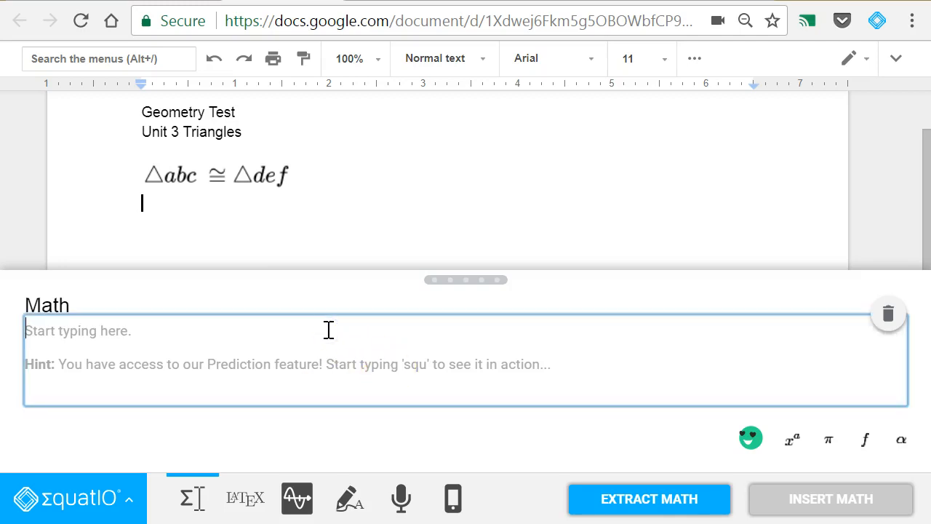
pyautogui.write('xs')
pyautogui.press('BackSpace')
pyautogui.write('s')
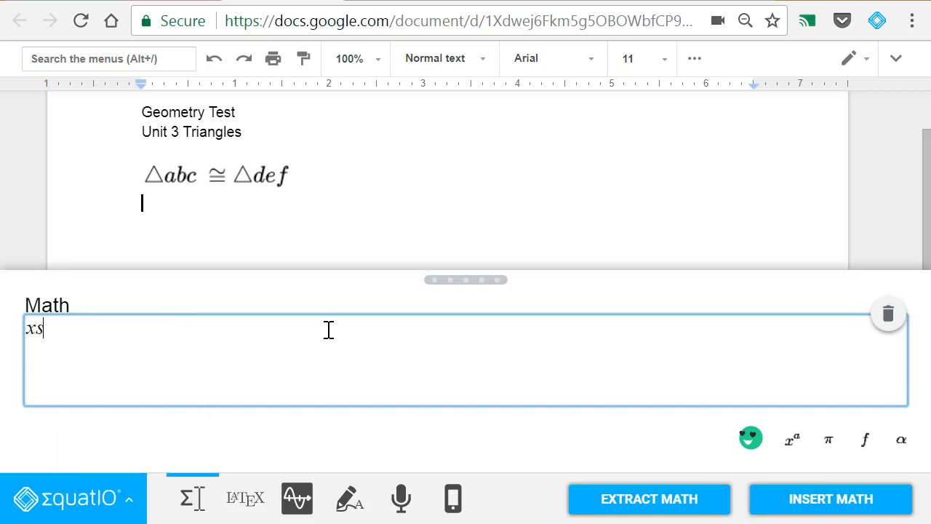
pyautogui.write('qu')
pyautogui.press('Return')
pyautogui.write('y')
pyautogui.write('cu')
pyautogui.press('Return')
pyautogui.write('zpo')
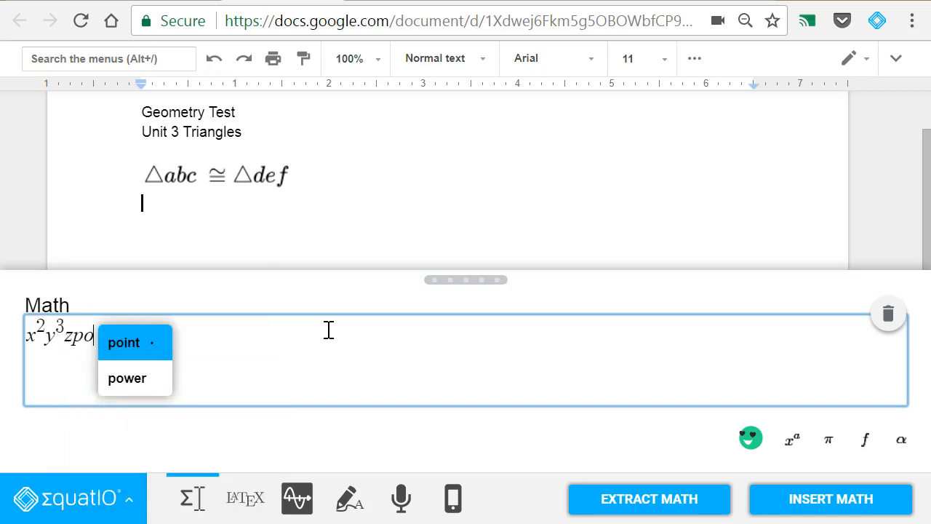
pyautogui.press('Down')
pyautogui.press('Return')
pyautogui.write('5')
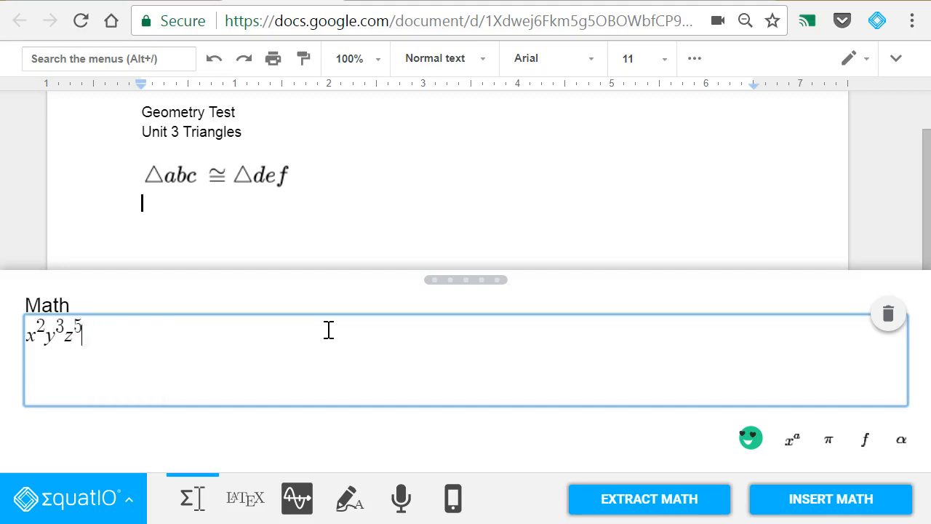
# - Put the expression over a denominator of x³ and insert the fraction into the document
pyautogui.write('ov')
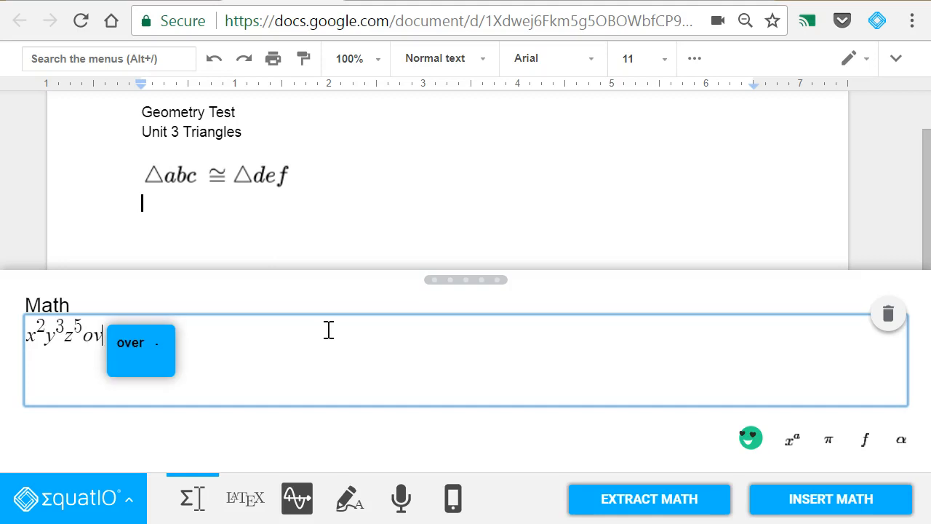
pyautogui.press('Return')
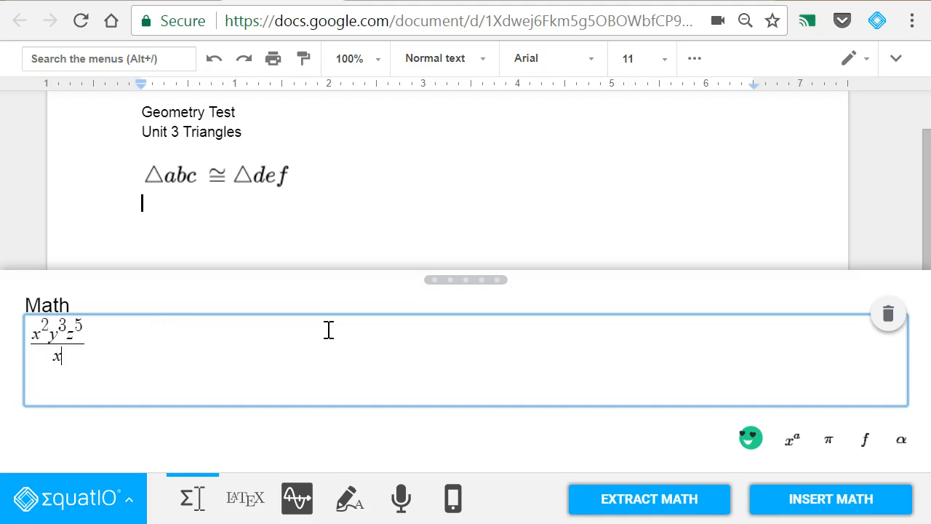
pyautogui.write('xcu')
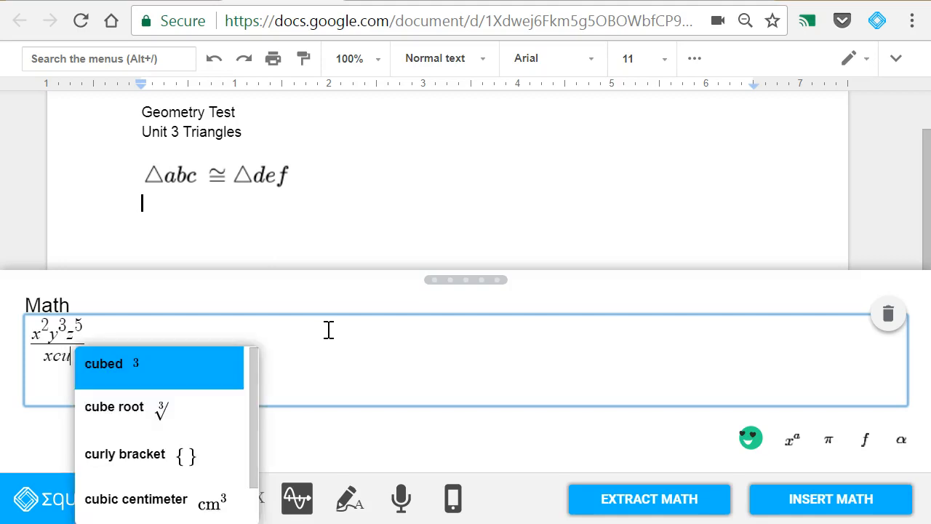
pyautogui.press('Return')
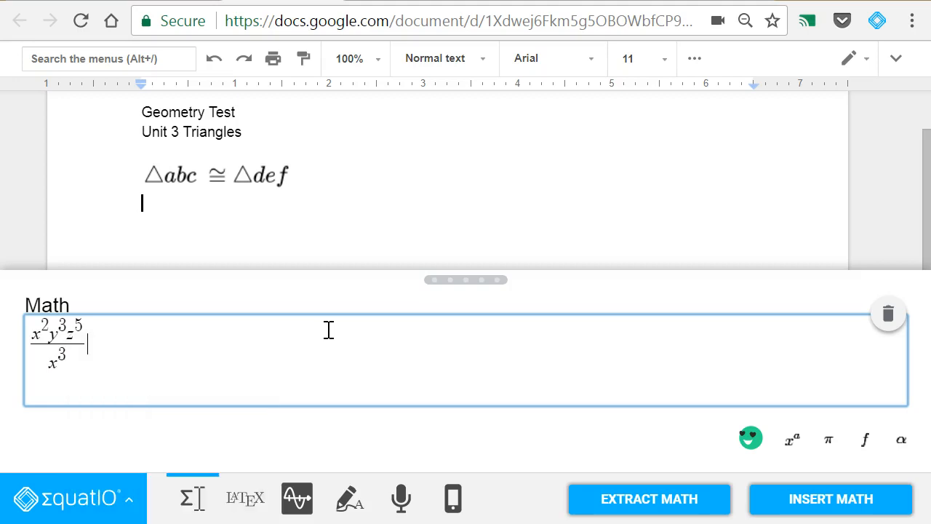
pyautogui.click(845, 509)
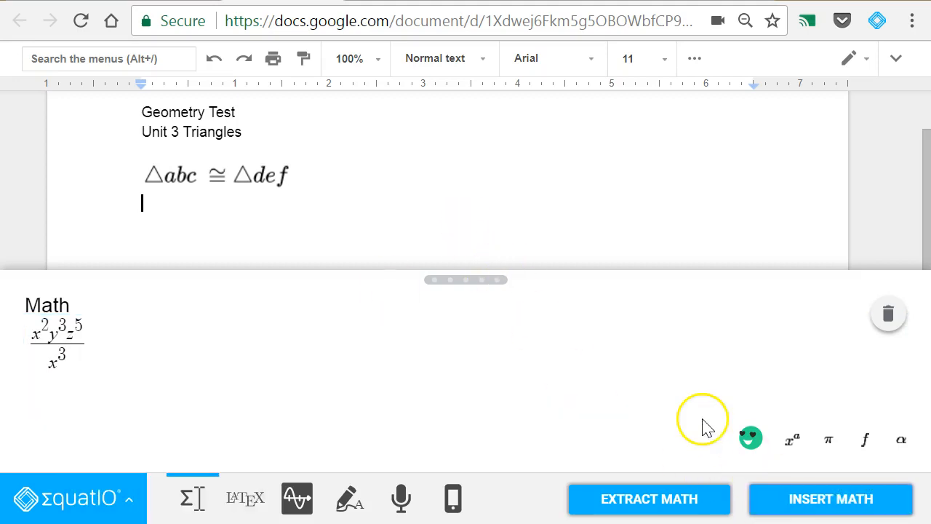
# - Clear the already inserted fraction from the equation editor
pyautogui.click(194, 503)
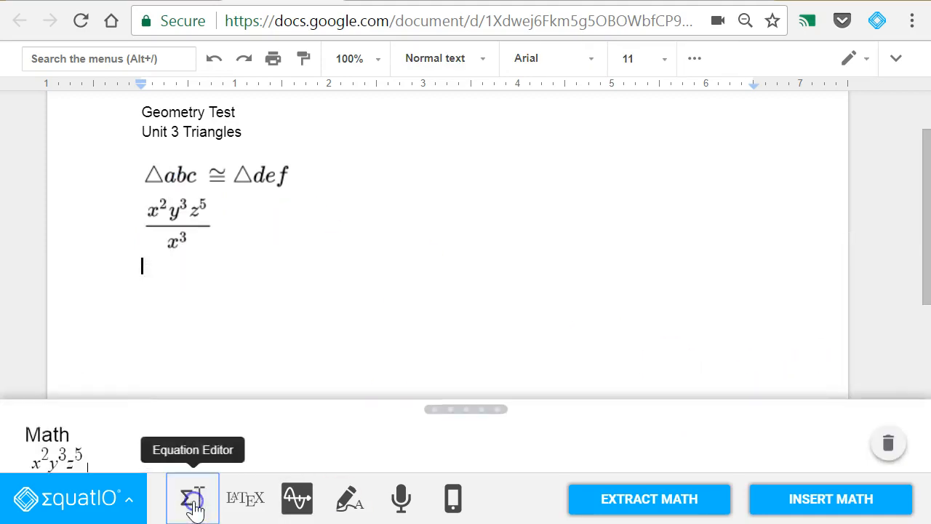
pyautogui.click(194, 503)
pyautogui.click(888, 314)
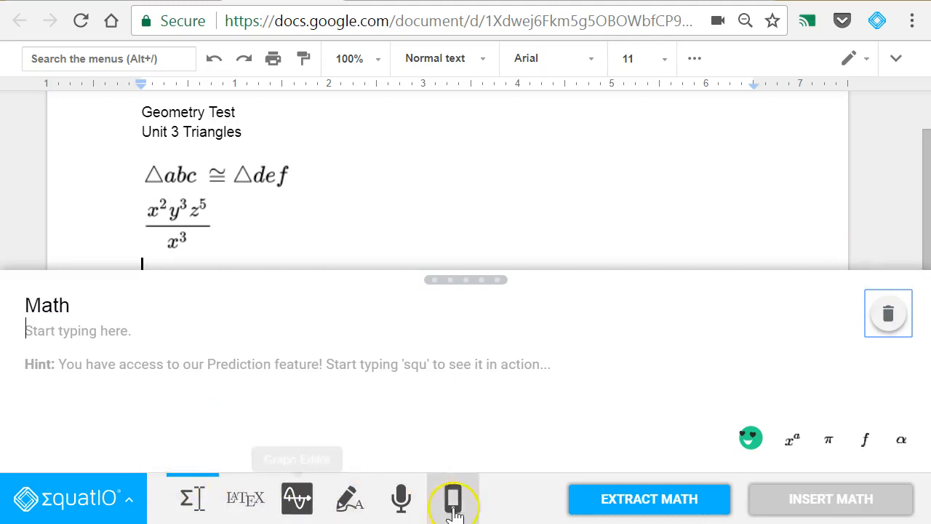
# - Open the graph editor and delete its existing expression |x − 2| + 1
pyautogui.click(255, 507)
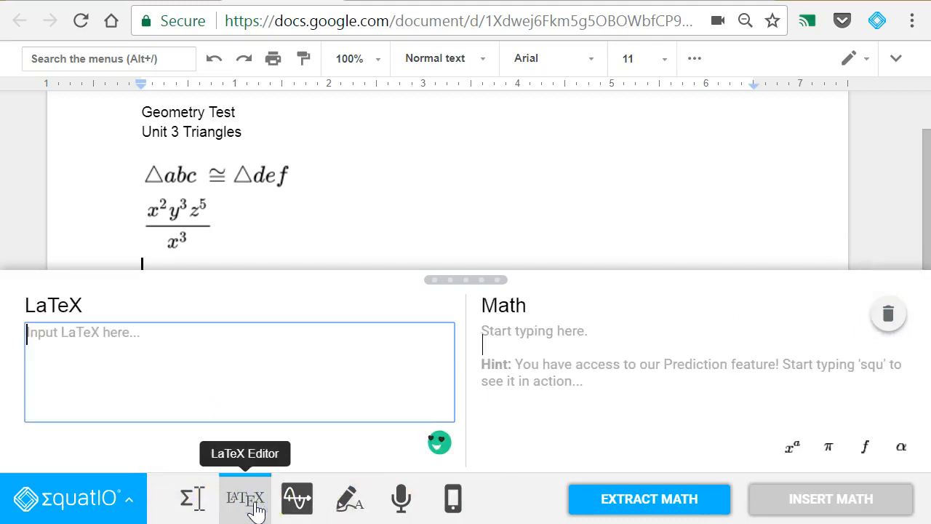
pyautogui.click(309, 507)
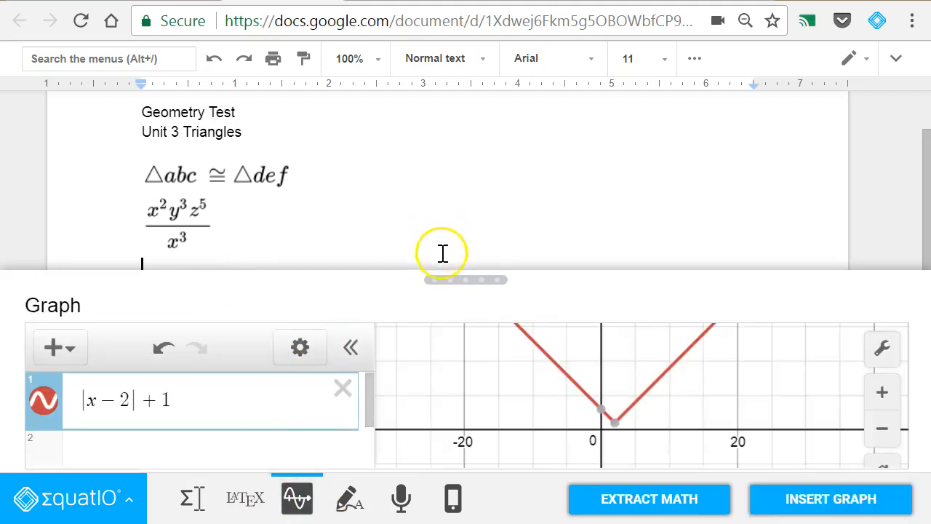
pyautogui.click(339, 392)
pyautogui.scroll(-3, 277, 208)
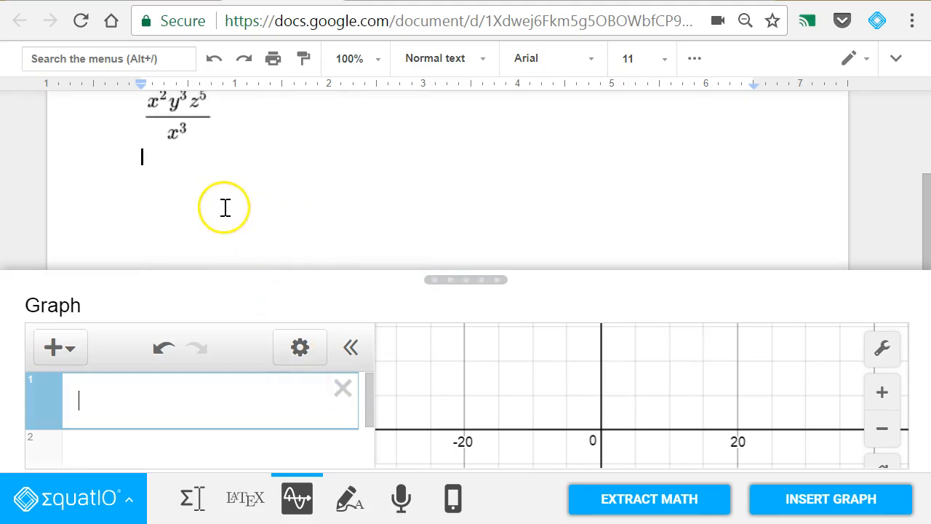
# - Graph the expression |x − 5| − 1, shift the graph view slightly, and insert the graph into the document
pyautogui.click(181, 411)
pyautogui.write('abs')
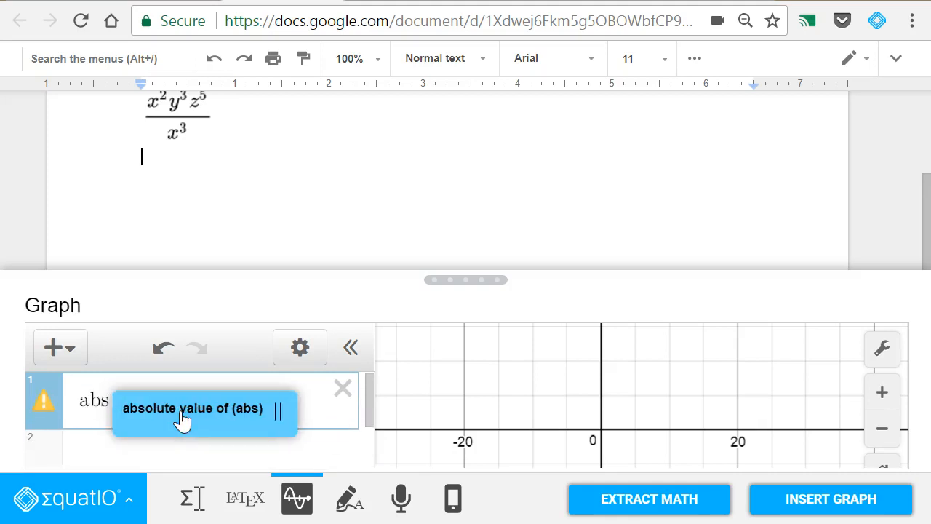
pyautogui.click(182, 421)
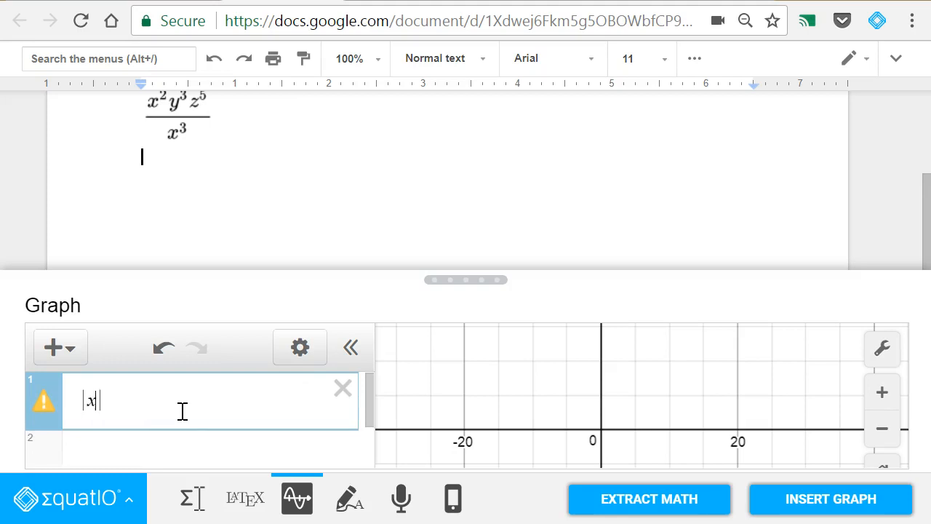
pyautogui.write('x')
pyautogui.write('-5')
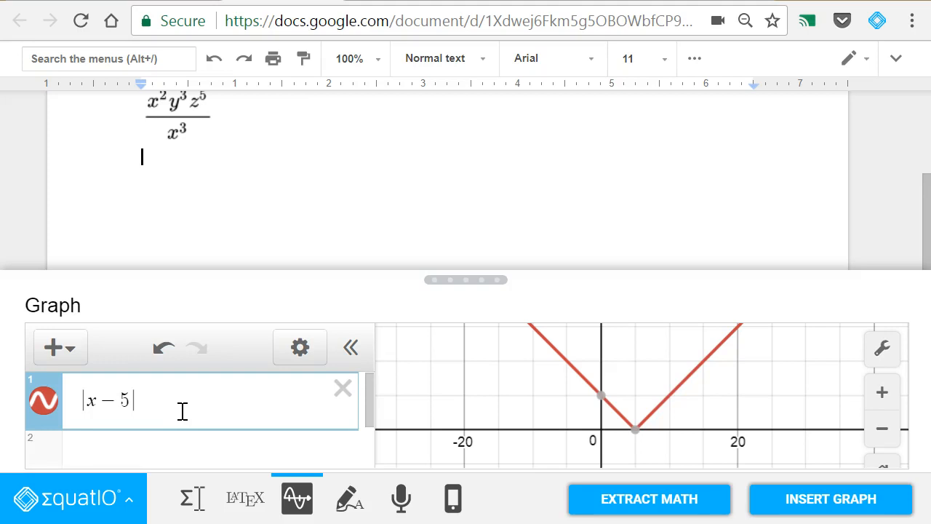
pyautogui.write('-1')
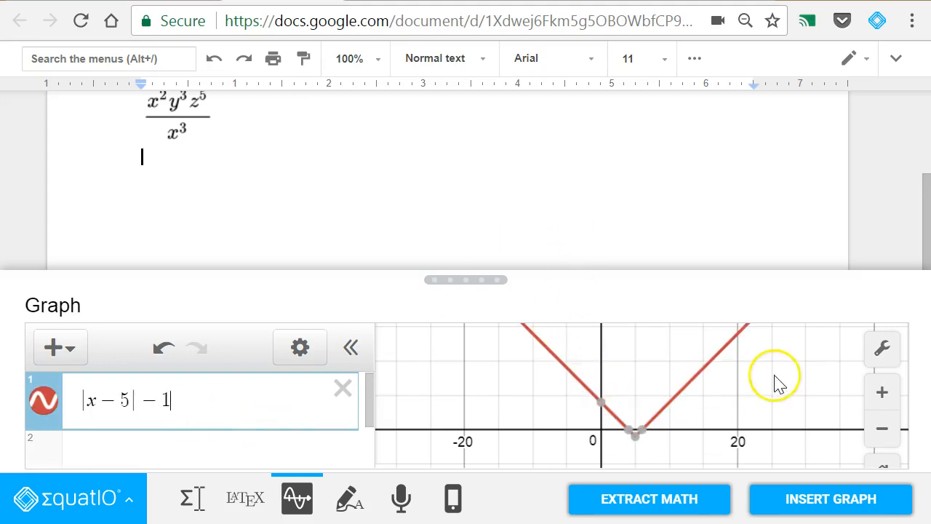
pyautogui.moveTo(660, 379); pyautogui.dragTo(640, 389)
pyautogui.click(818, 501)
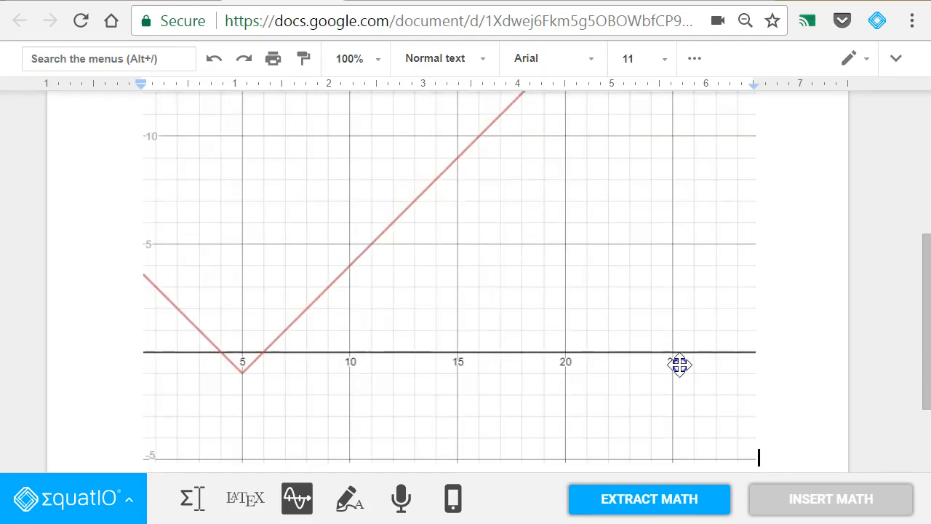
# - Shrink the inserted graph image to about 2.5 inches wide and start a new line below it
pyautogui.click(677, 364)
pyautogui.moveTo(754, 354); pyautogui.dragTo(483, 152)
pyautogui.scroll(5, 482, 262)
pyautogui.scroll(-3, 467, 368)
pyautogui.moveTo(485, 255); pyautogui.dragTo(381, 151)
pyautogui.scroll(3, 466, 254)
pyautogui.click(477, 339)
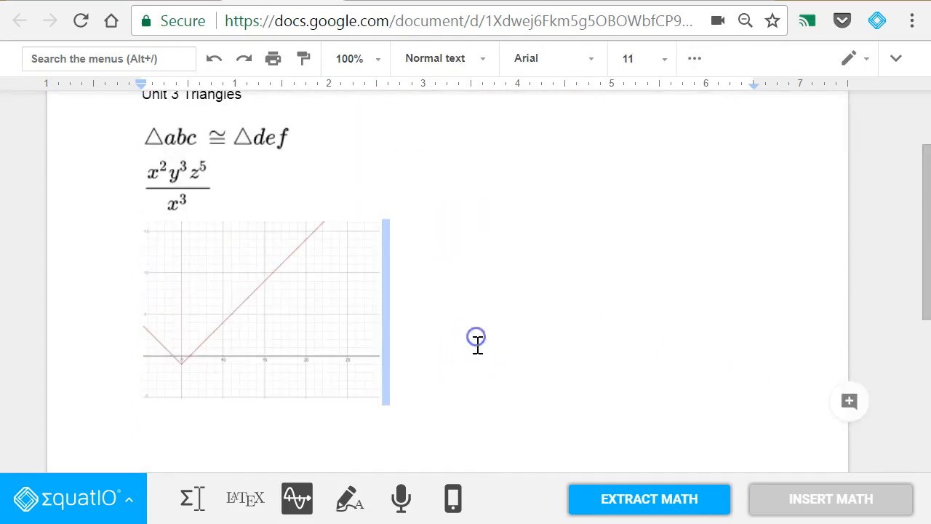
pyautogui.press('Return')
pyautogui.scroll(-3, 455, 356)
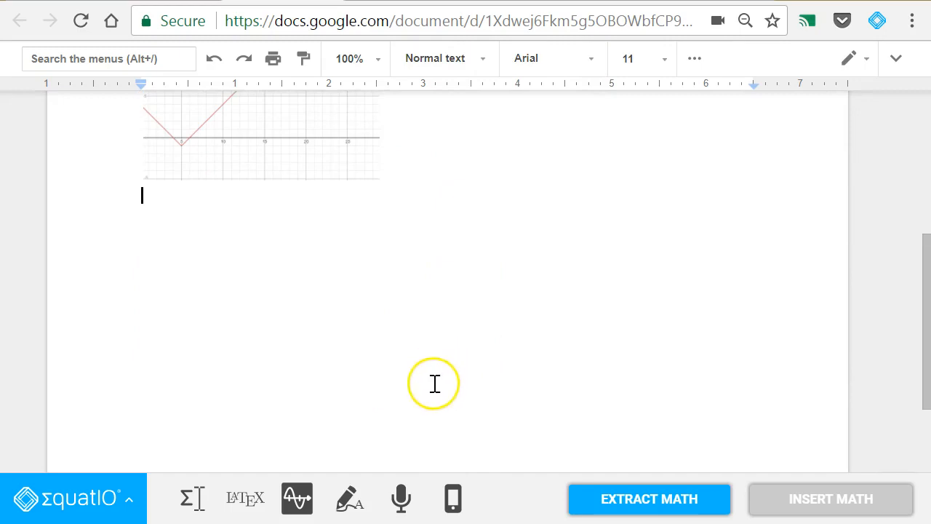
# - Open the handwriting editor and enlarge its writing area
pyautogui.click(191, 501)
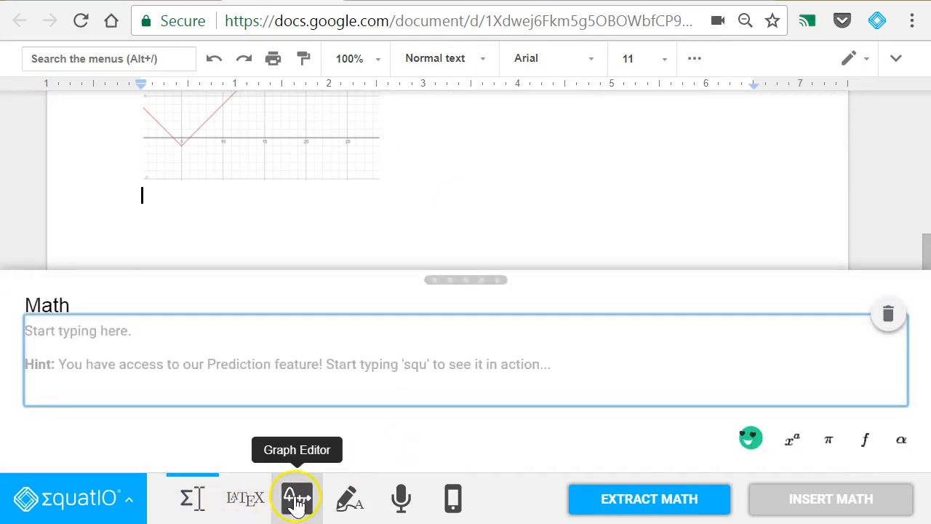
pyautogui.click(296, 499)
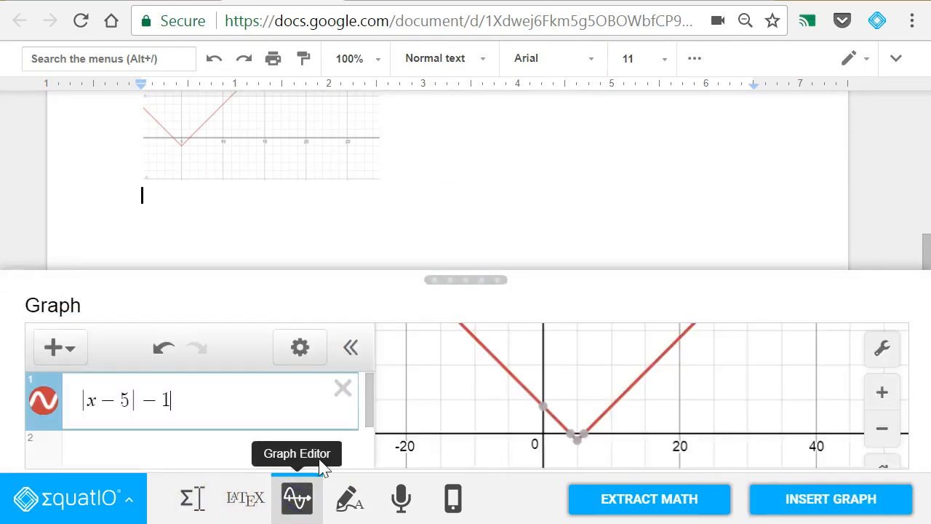
pyautogui.click(357, 507)
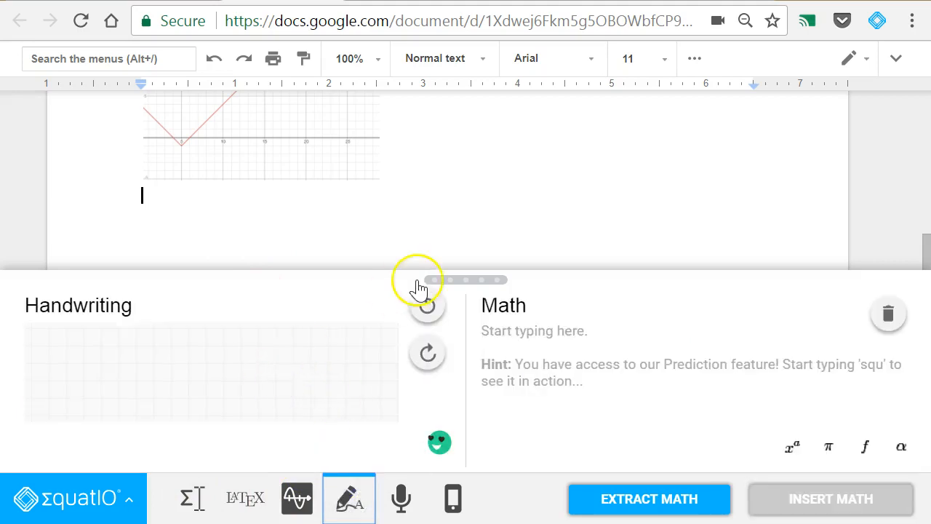
pyautogui.moveTo(467, 277); pyautogui.dragTo(478, 182)
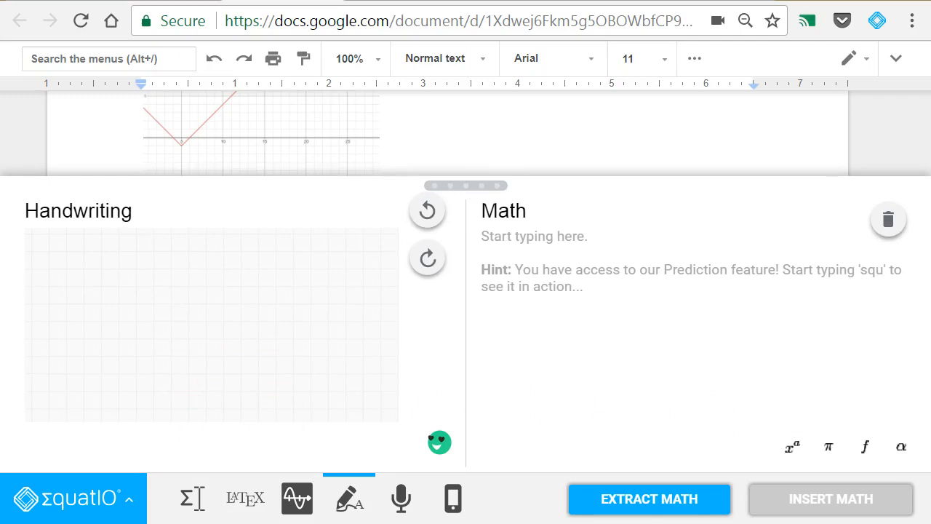
# - Handwrite the fraction 2xy over x² in the writing area
pyautogui.moveTo(108, 245)
pyautogui.mouseDown()
pyautogui.moveTo(114, 279)
pyautogui.moveTo(162, 310)
pyautogui.mouseUp()
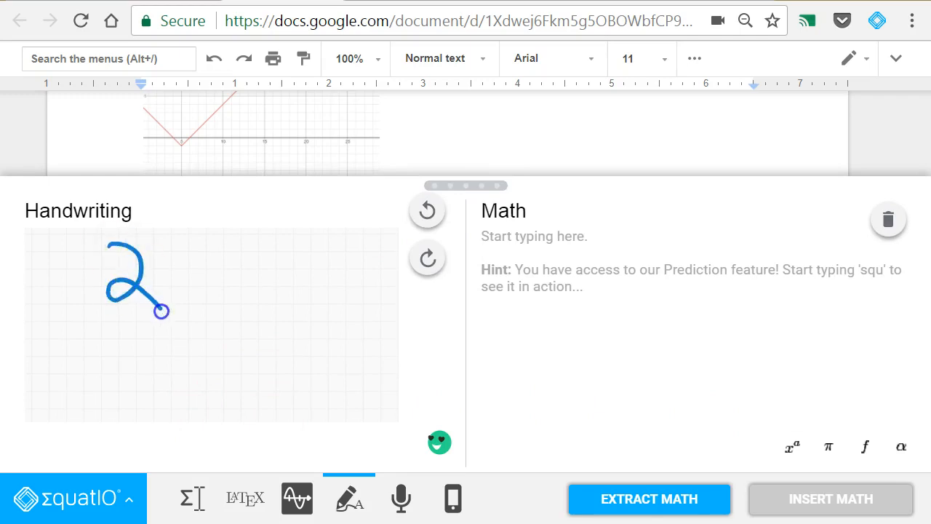
pyautogui.moveTo(171, 266)
pyautogui.mouseDown()
pyautogui.moveTo(199, 293)
pyautogui.moveTo(186, 307)
pyautogui.moveTo(223, 330)
pyautogui.mouseUp()
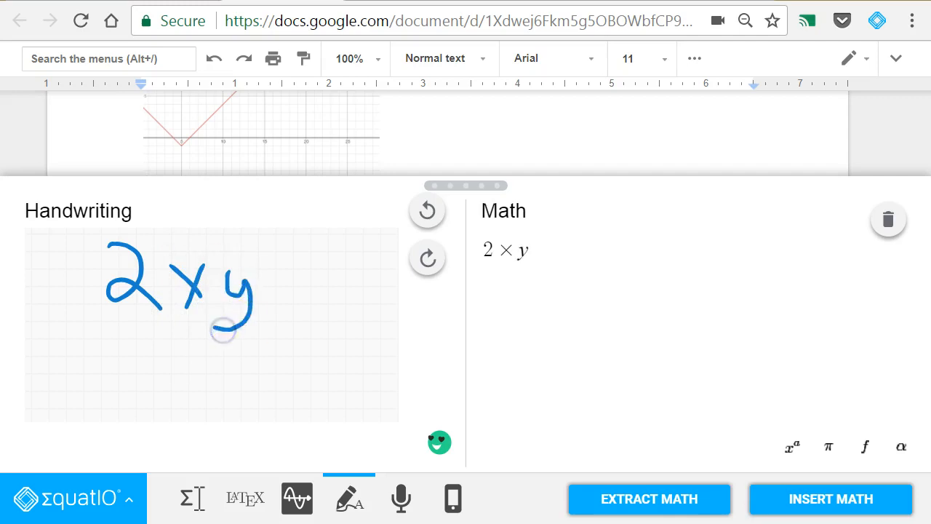
pyautogui.moveTo(128, 342); pyautogui.dragTo(317, 331)
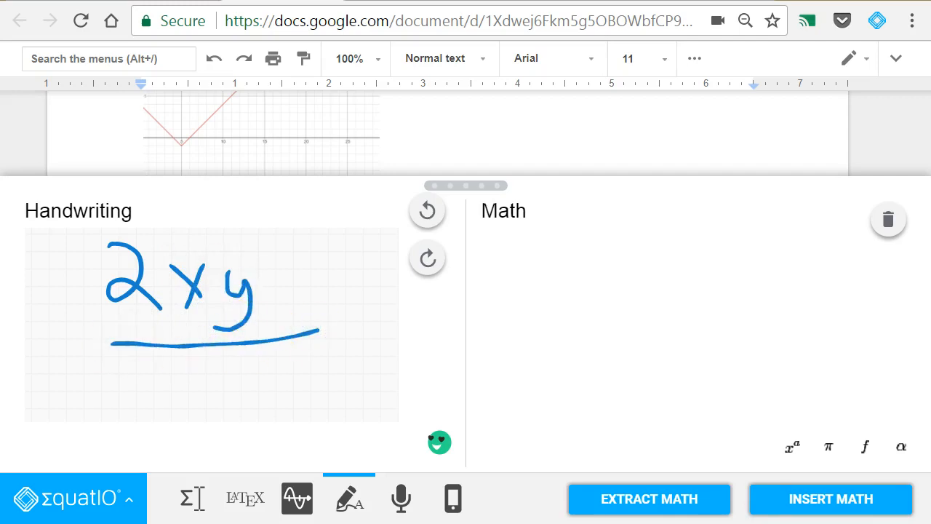
pyautogui.moveTo(252, 366); pyautogui.dragTo(211, 415)
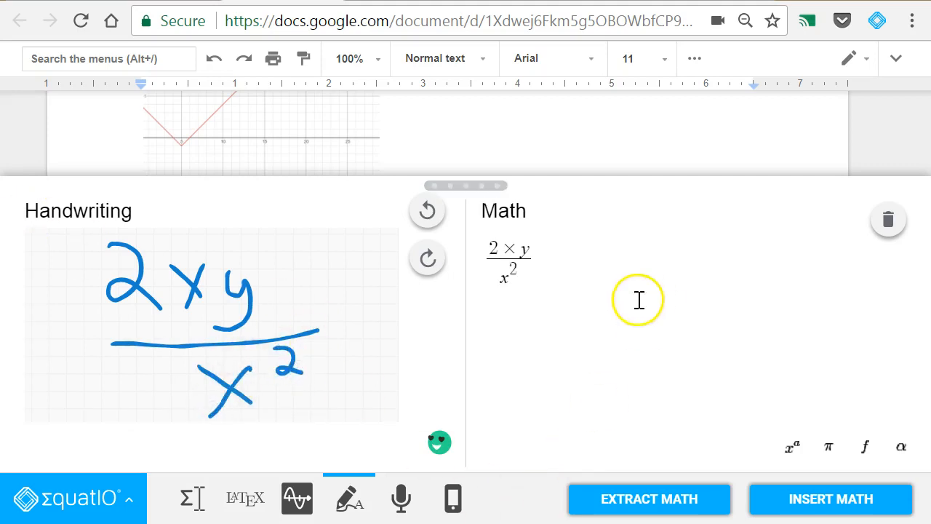
# - Replace the multiplication sign in the recognized fraction with the variable x, insert the fraction into the document, and clear the math area
pyautogui.click(514, 252)
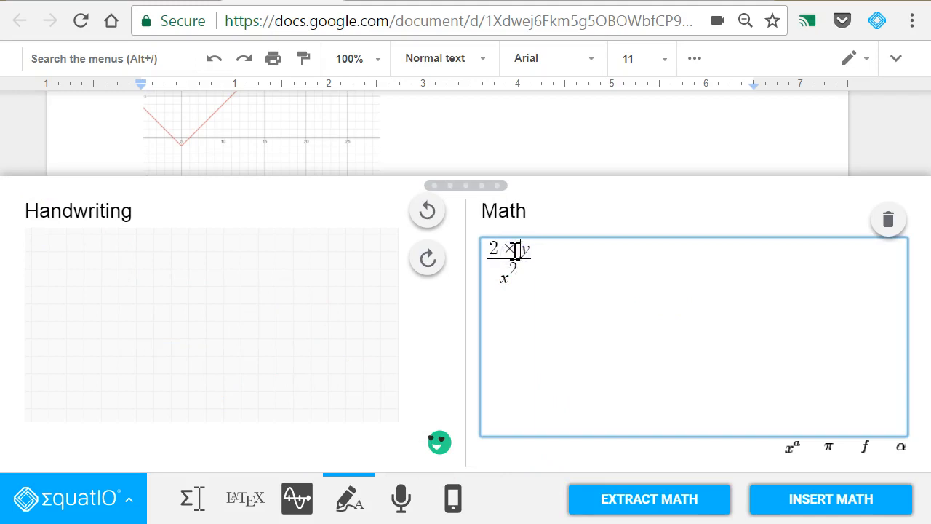
pyautogui.write('x')
pyautogui.click(835, 496)
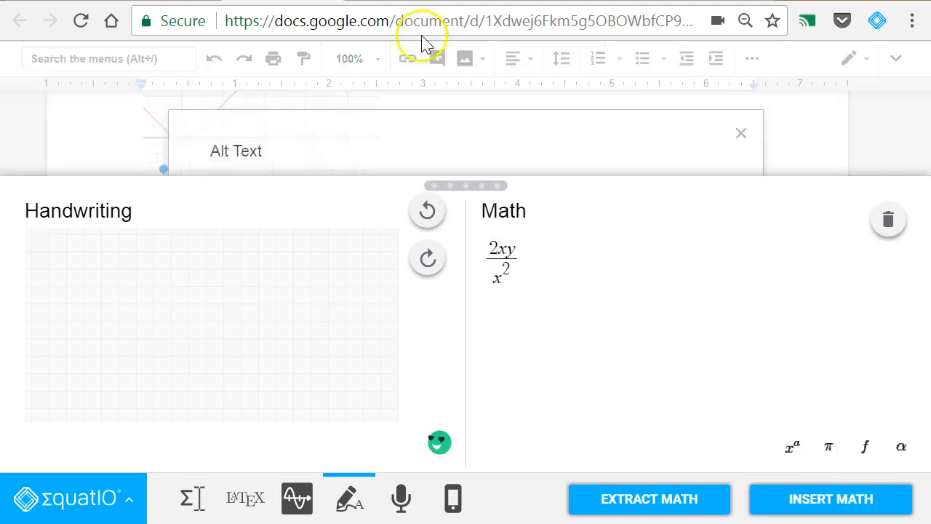
pyautogui.click(887, 218)
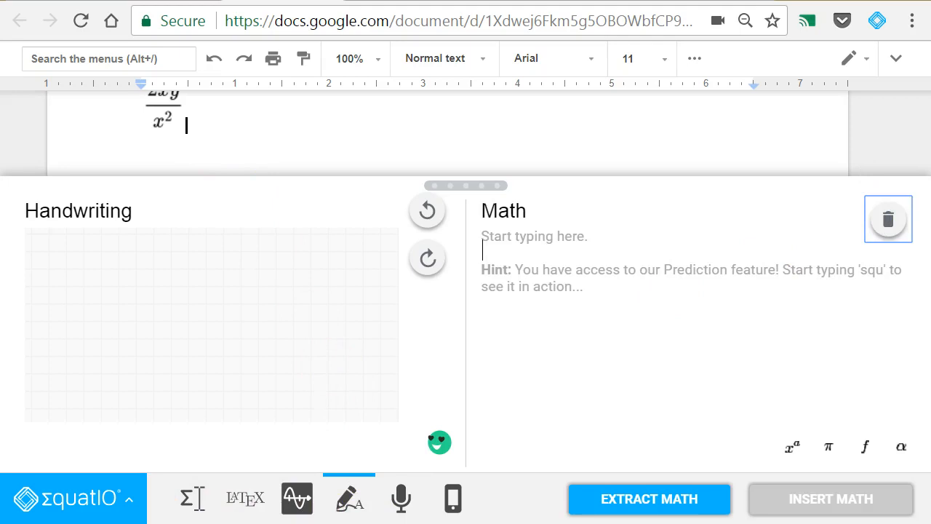
# - Switch to speech input and dictate "a squared plus b squared equals c squared" as a new equation
pyautogui.scroll(1, 203, 131)
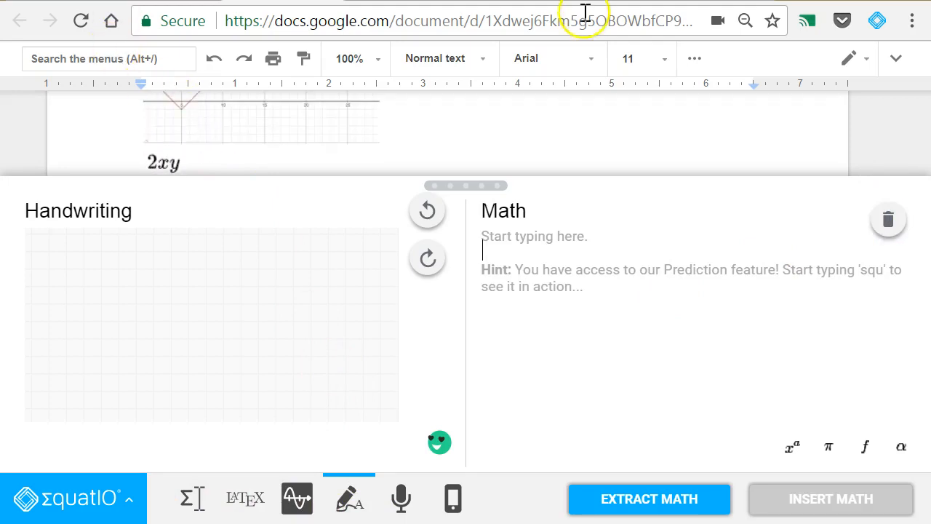
pyautogui.scroll(-1, 394, 134)
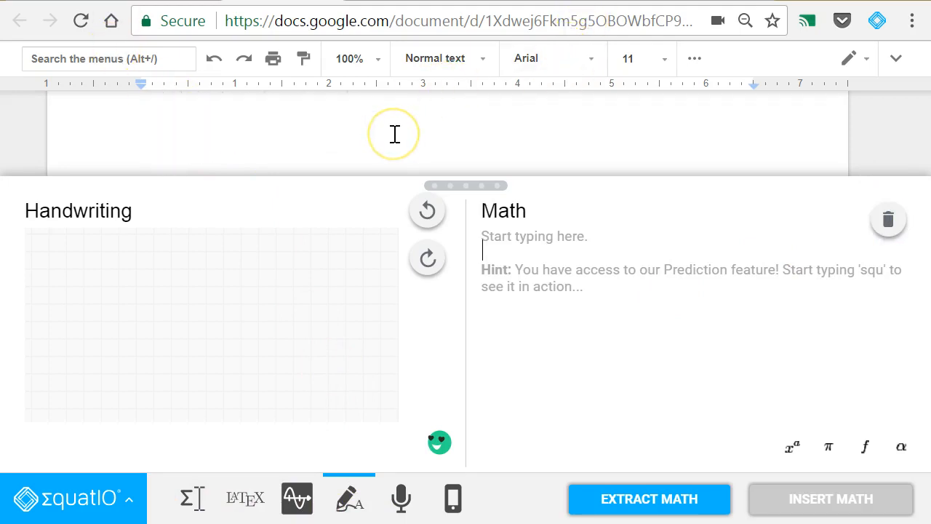
pyautogui.click(401, 498)
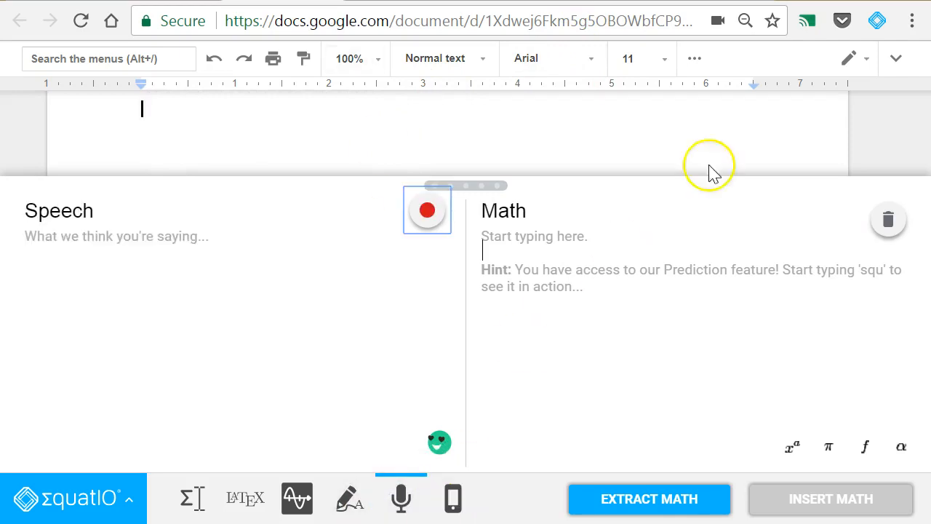
pyautogui.click(432, 217)
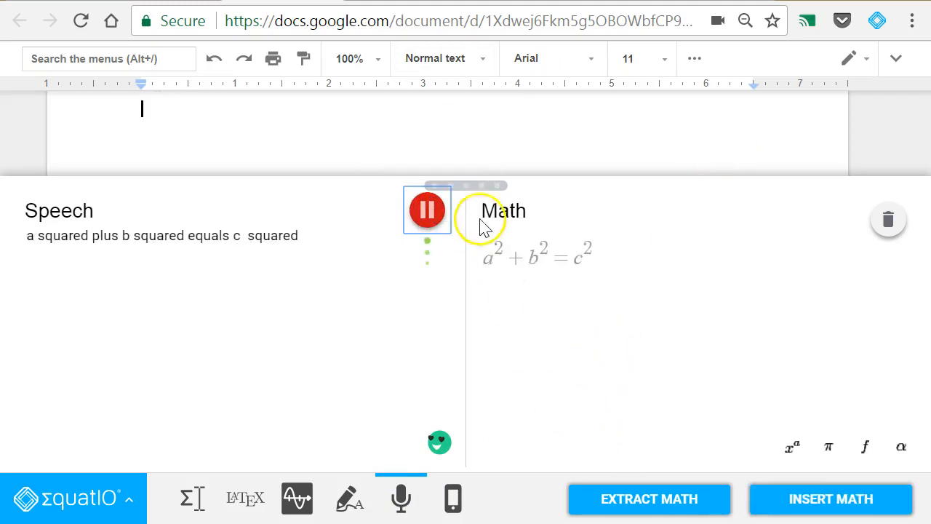
pyautogui.click(428, 215)
# - Insert the dictated equation a² + b² = c² on the blank line, start a new line below it, and clear the math area
pyautogui.click(800, 500)
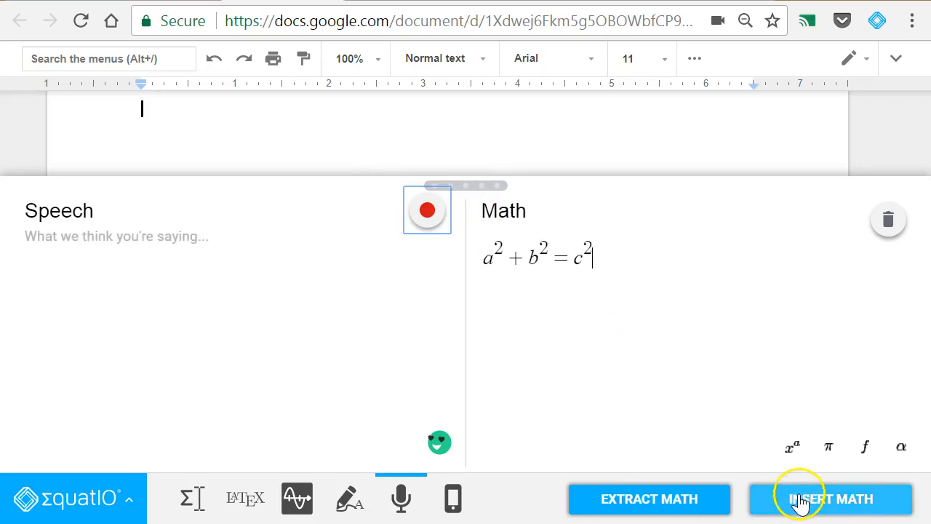
pyautogui.click(340, 147)
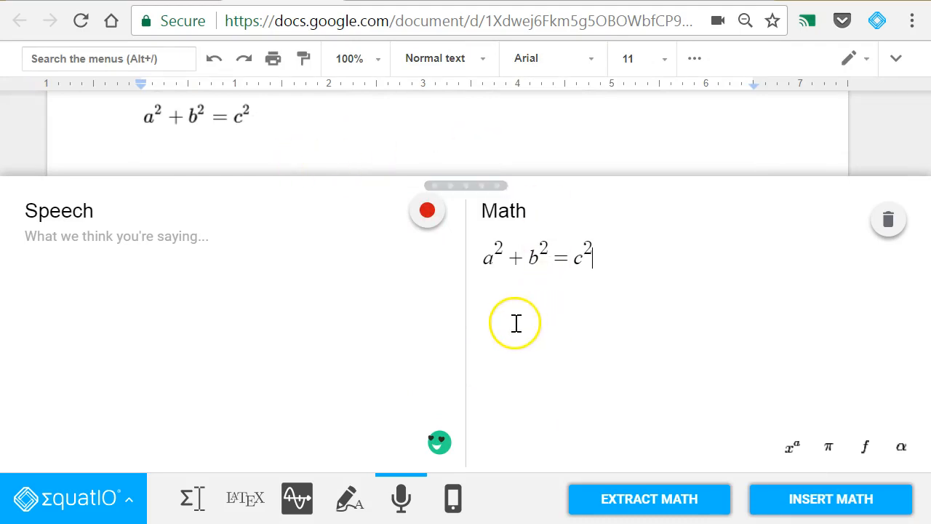
pyautogui.click(888, 219)
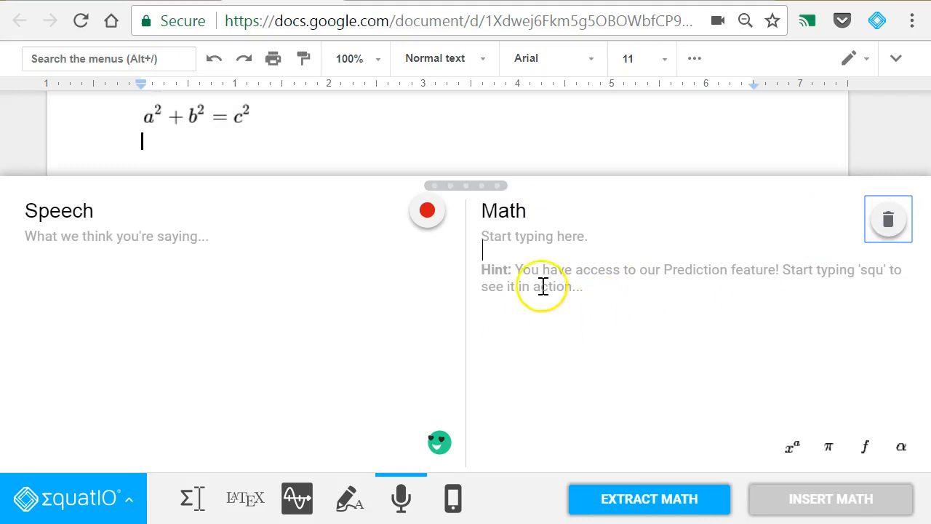
# - Dictate a² + b² = c² again with a hall pass remark in the middle, delete the stray 2 after b², and insert the equation
pyautogui.click(428, 213)
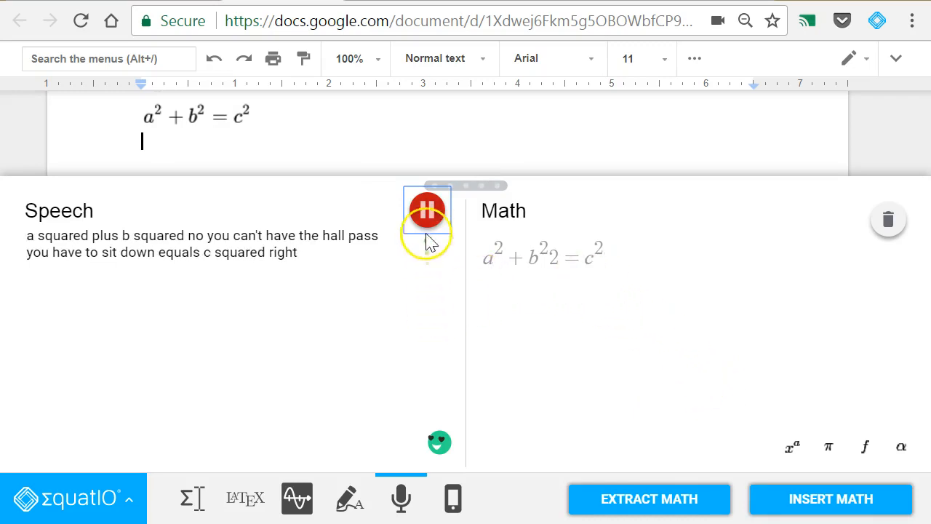
pyautogui.click(427, 210)
pyautogui.click(554, 260)
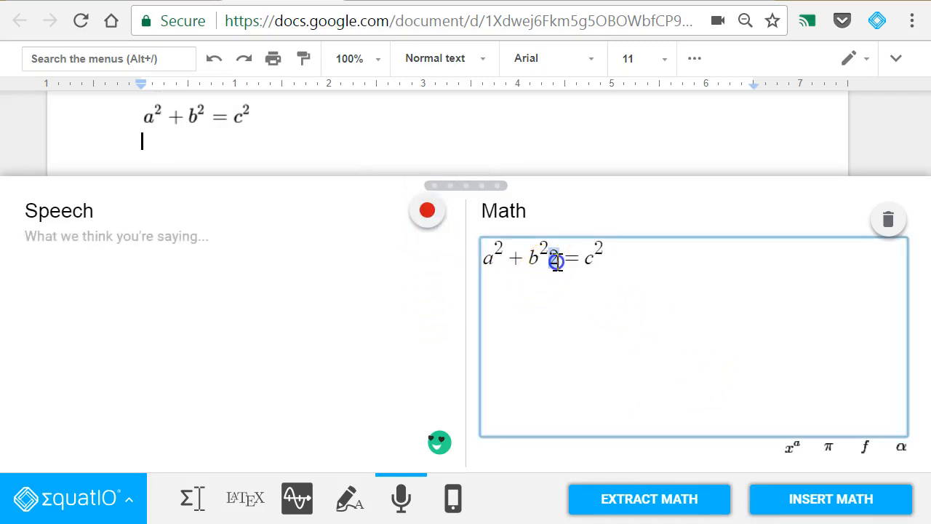
pyautogui.press('BackSpace')
pyautogui.click(776, 503)
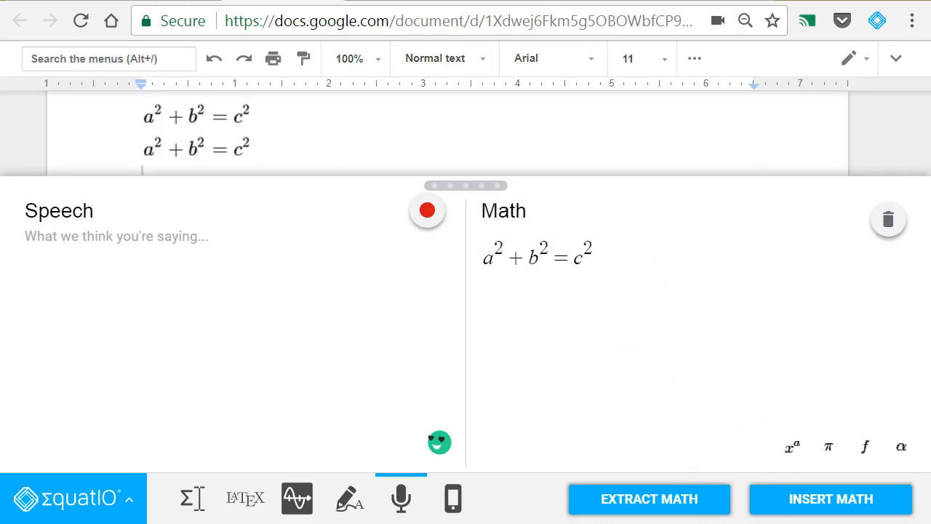
# - Open the EquatIO Mobile input option
pyautogui.click(449, 510)
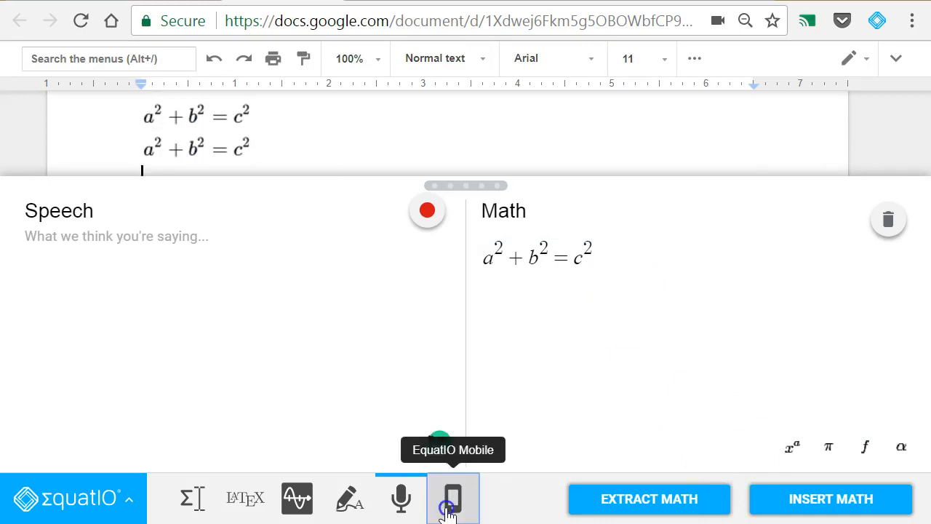